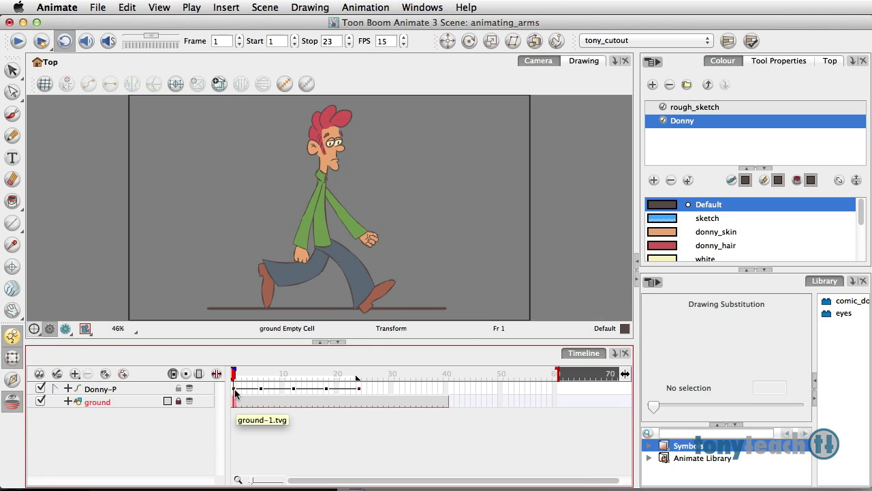
On frame 1, rotate the front upper arm (upr_arm_F) at the shoulder so the arm swings farther behind Donny's body.
left_click(235, 389)
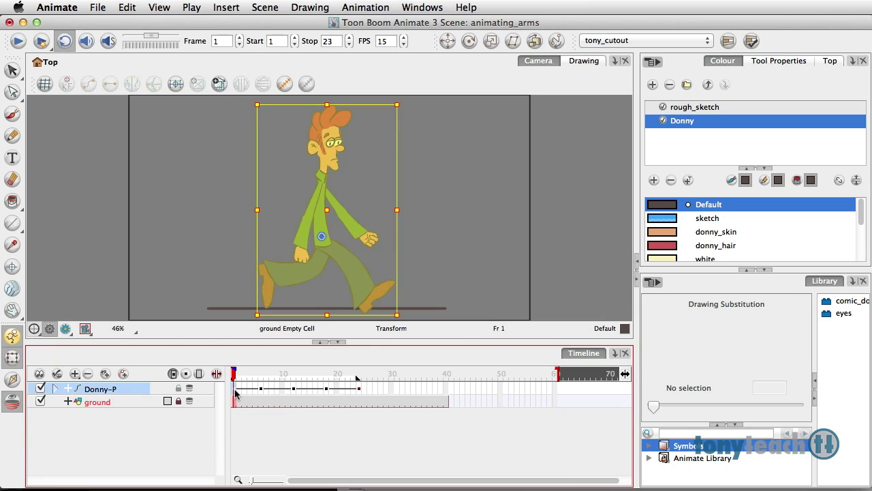
left_click(414, 257)
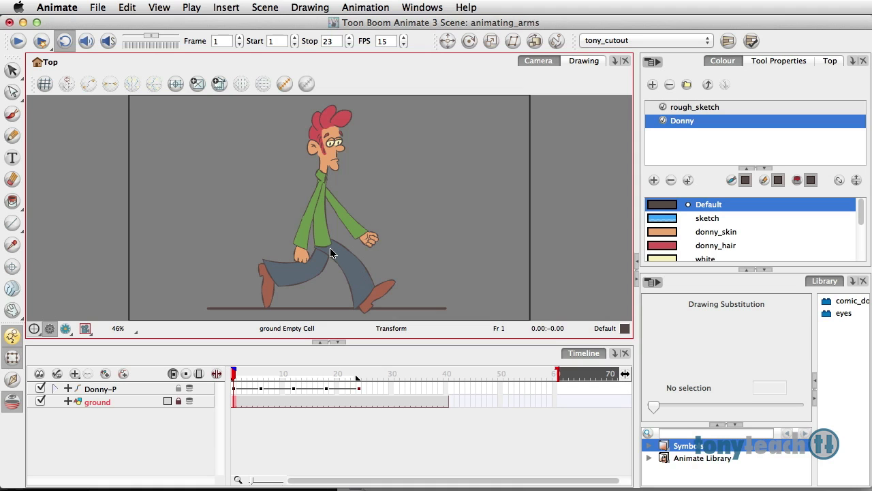
left_click(317, 191)
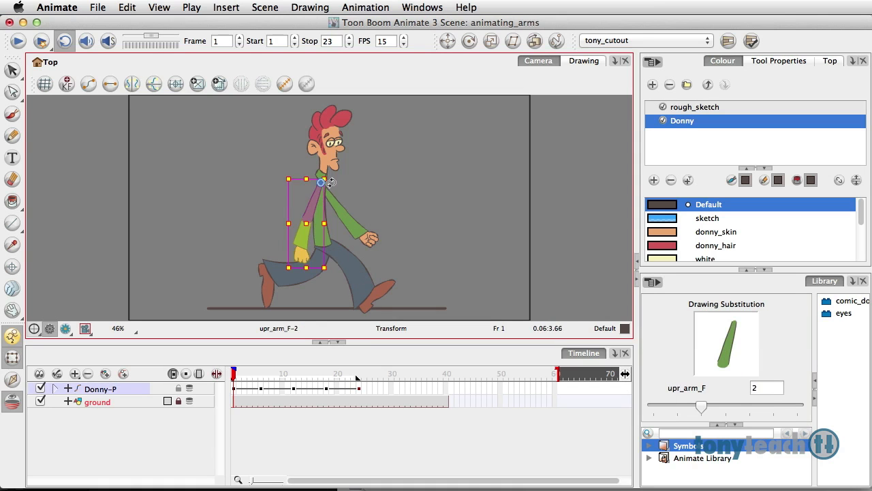
left_click_drag(330, 182, 332, 184)
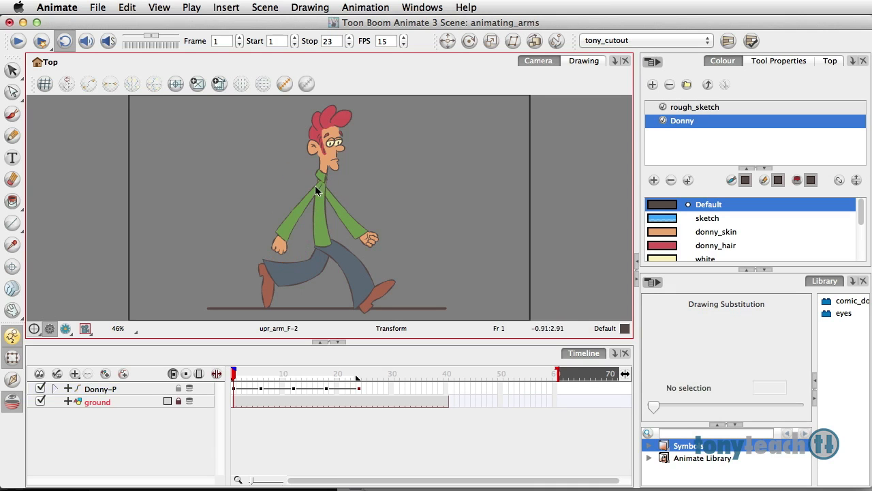
left_click(316, 186)
left_click_drag(330, 175, 328, 172)
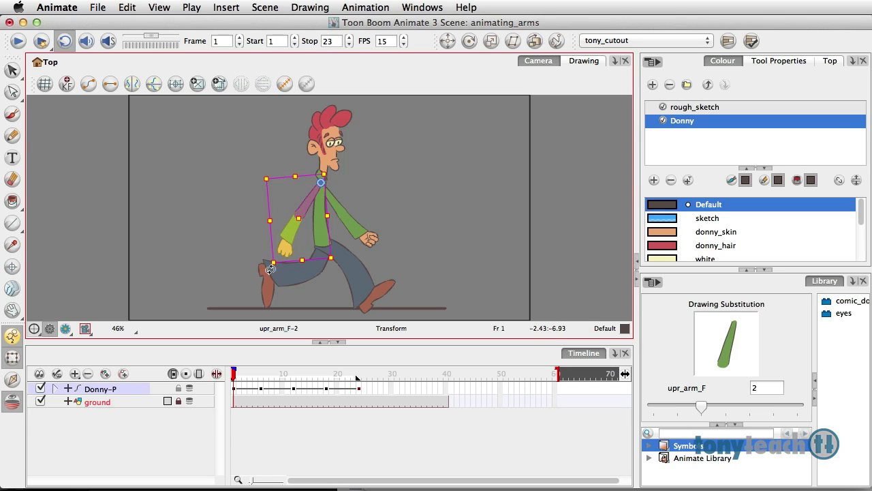
On frame 1, rotate the back upper arm (upr_arm_B) slightly downward from the shoulder.
left_click(366, 216)
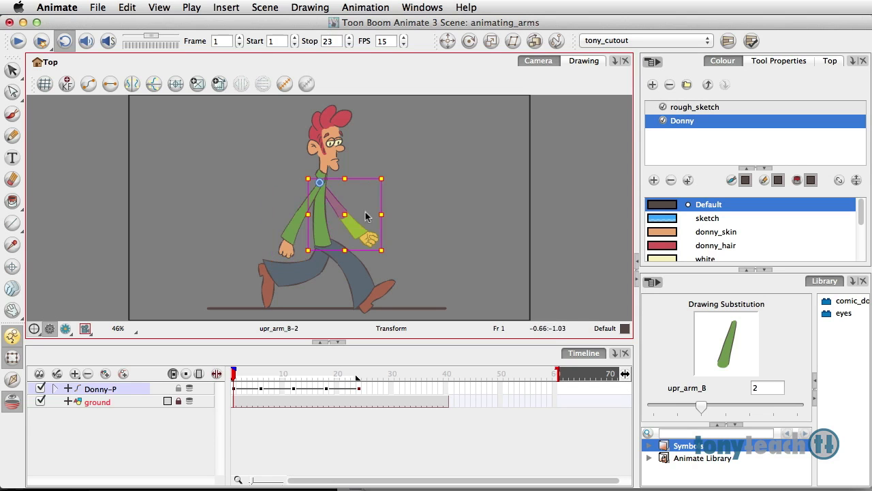
left_click_drag(389, 255, 389, 256)
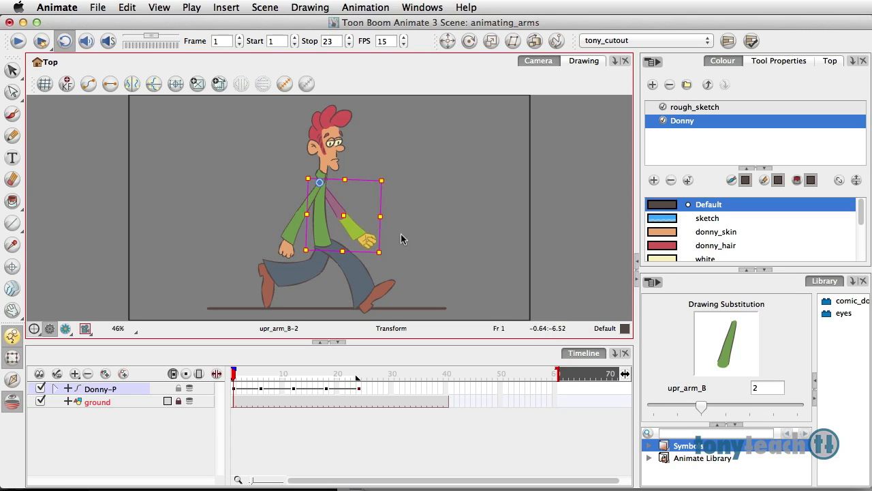
left_click(418, 218)
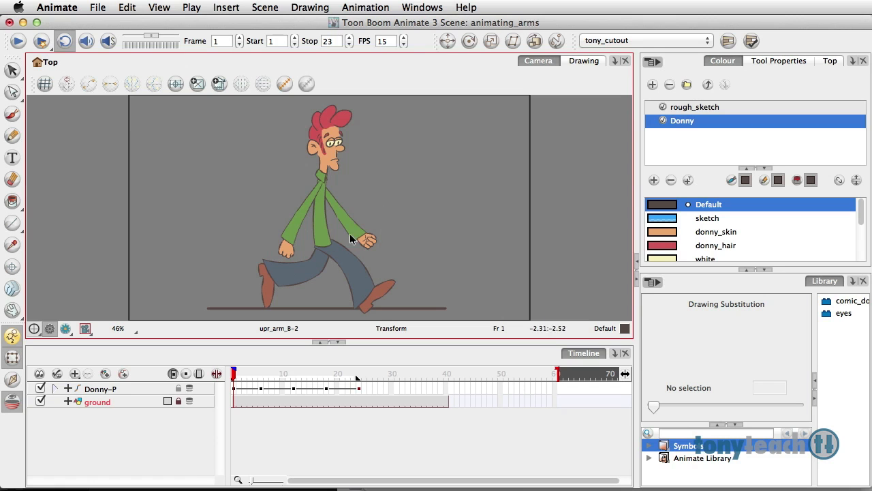
On the Donny-P keyframe at frame 12, rotate the back upper arm (upr_arm_B) from in front of the body to behind it.
left_click(289, 380)
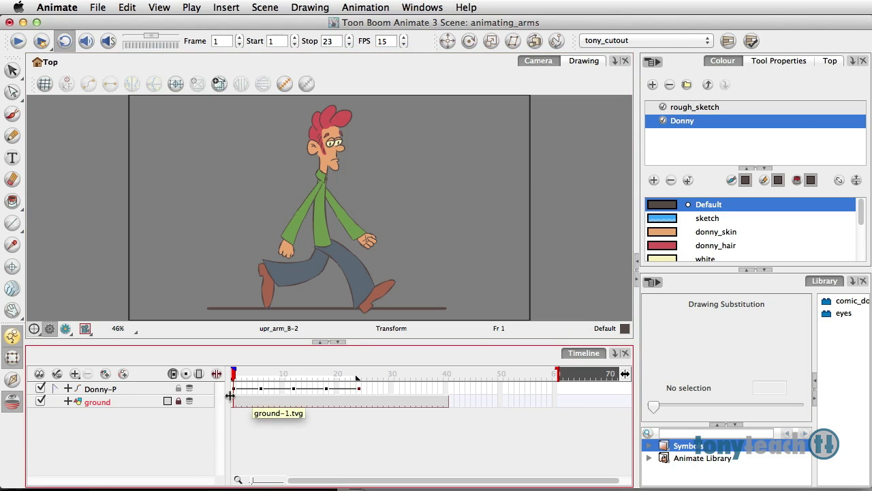
left_click(234, 390)
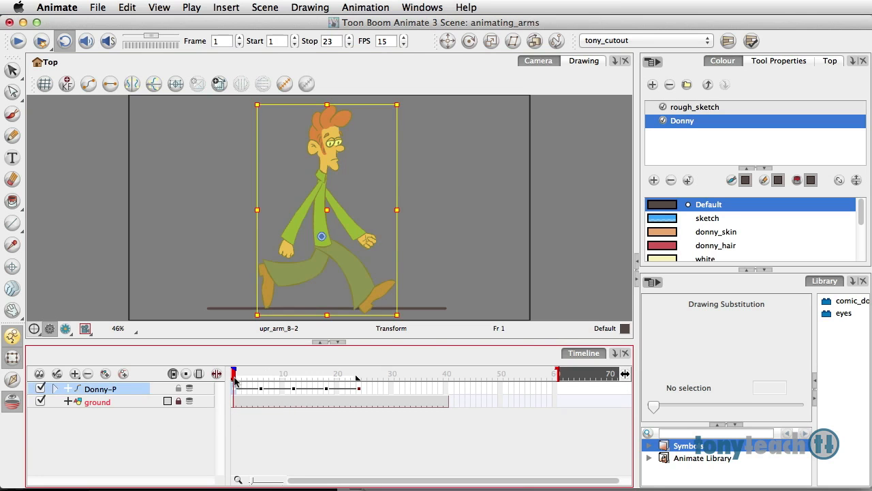
left_click_drag(235, 380, 293, 385)
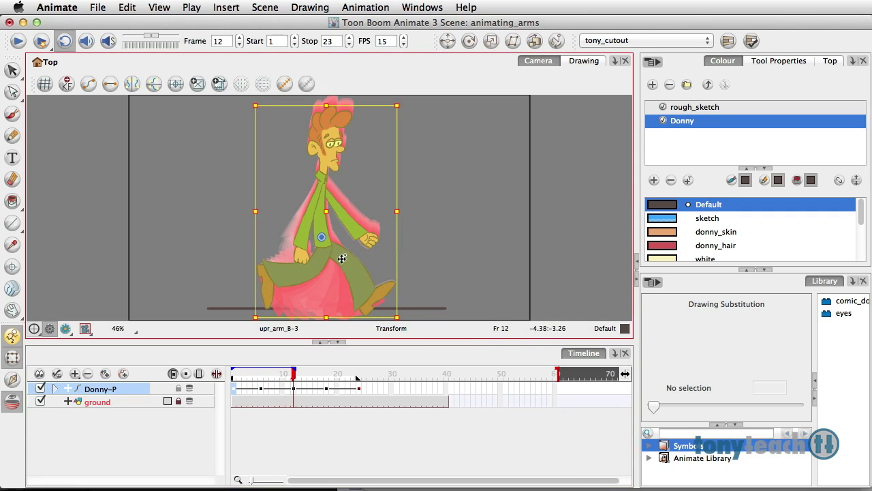
mouse_move(233, 370)
left_mouse_down()
mouse_move(243, 370)
mouse_move(231, 367)
left_mouse_up()
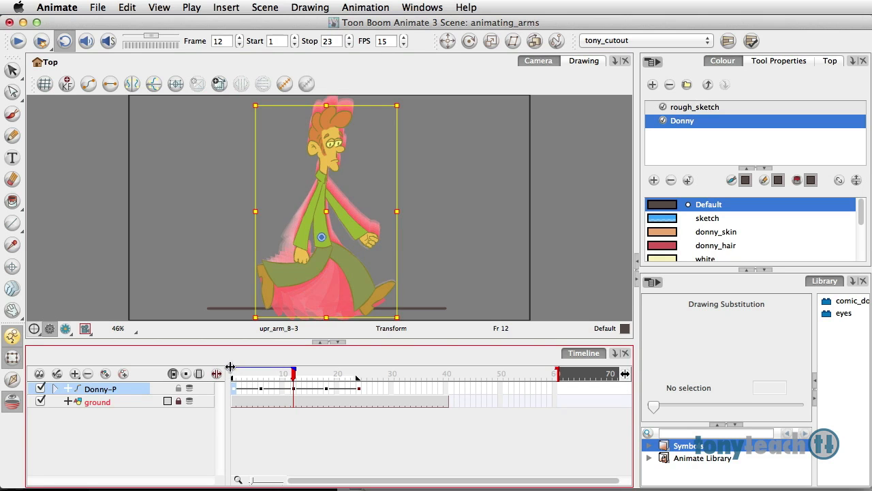
left_click(430, 239)
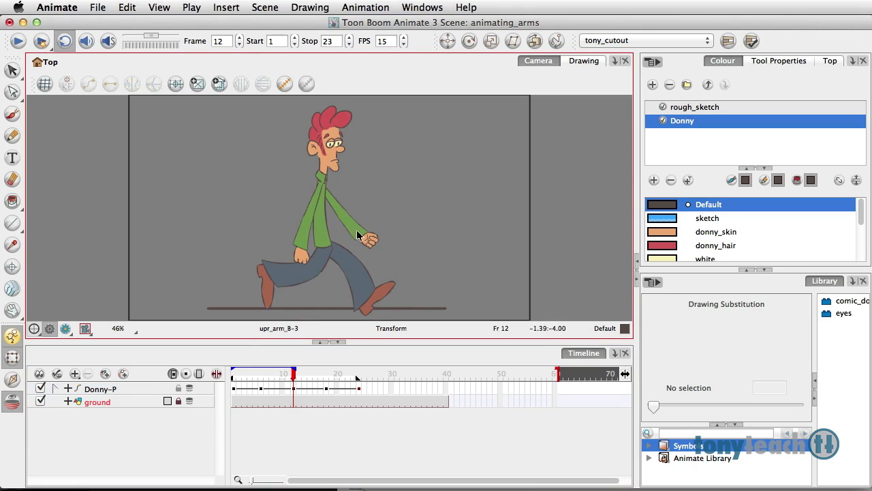
left_click(306, 229)
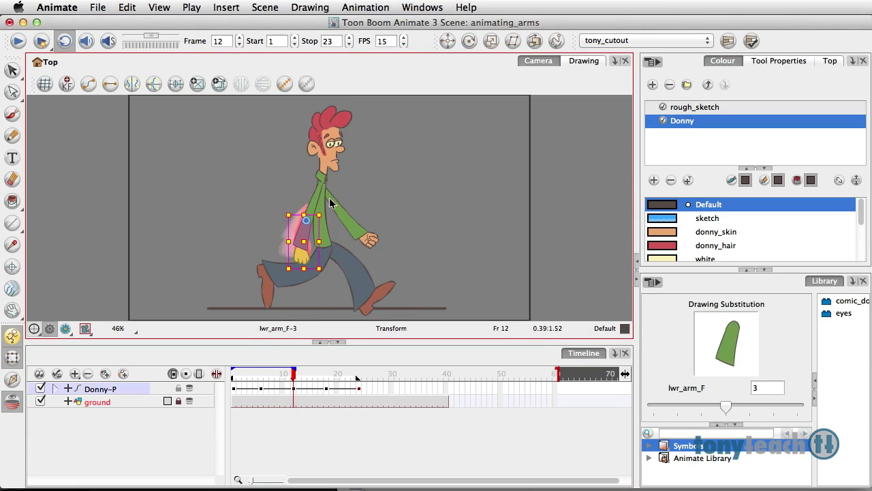
left_click(293, 393)
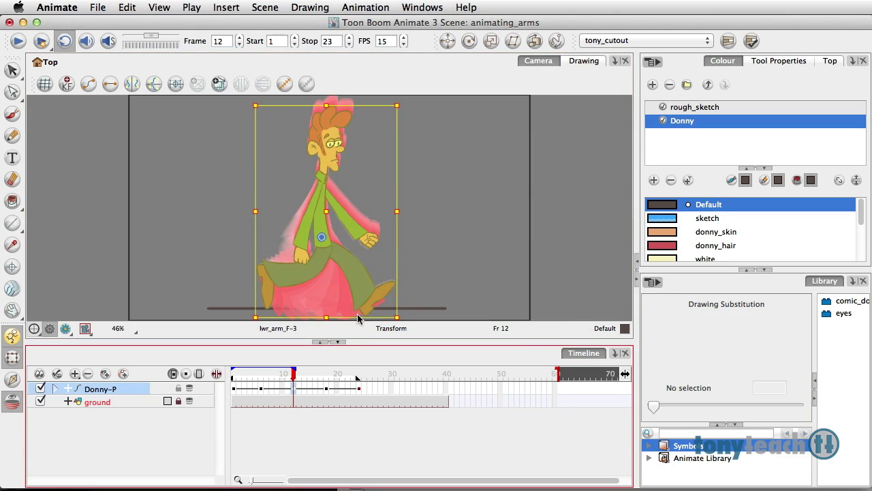
left_click(402, 269)
left_click(340, 212)
left_click_drag(339, 213, 302, 264)
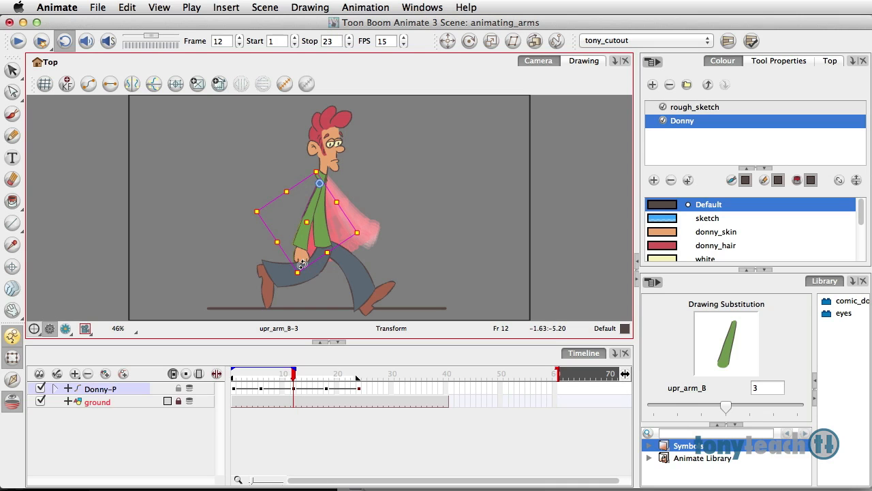
On frame 12, rotate the front upper arm (upr_arm_F) from behind the body so it reaches forward.
left_click(317, 199)
left_click_drag(335, 268, 396, 197)
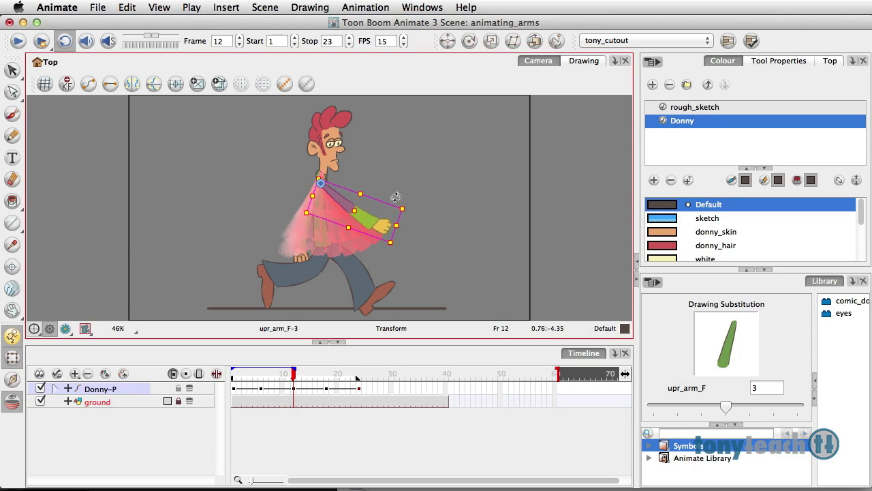
Enable onion skinning for the Donny-P layer.
left_click(283, 396)
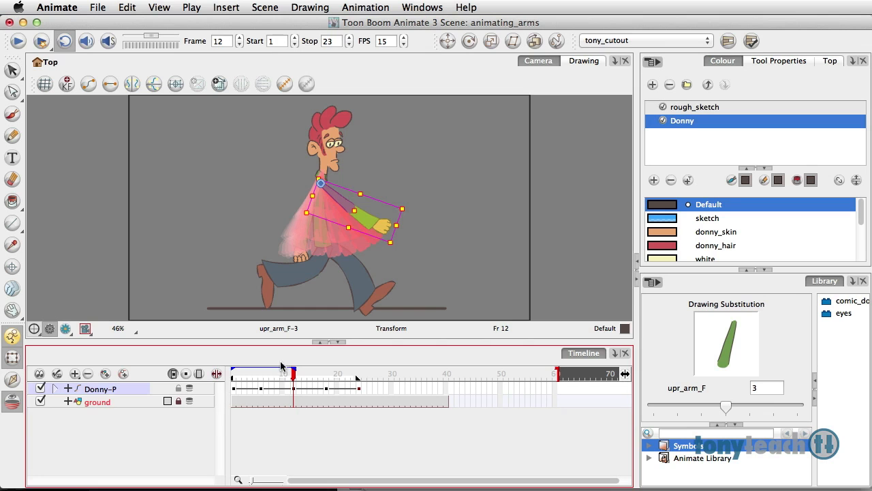
left_click(192, 390)
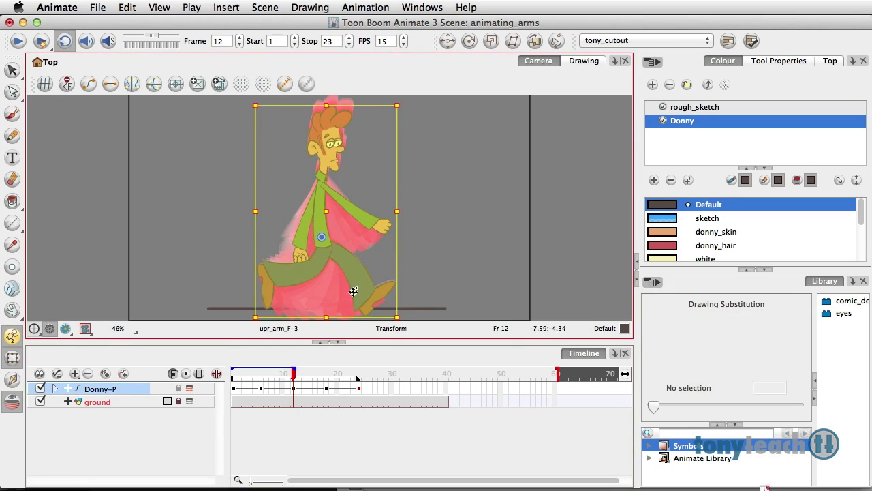
left_click(435, 249)
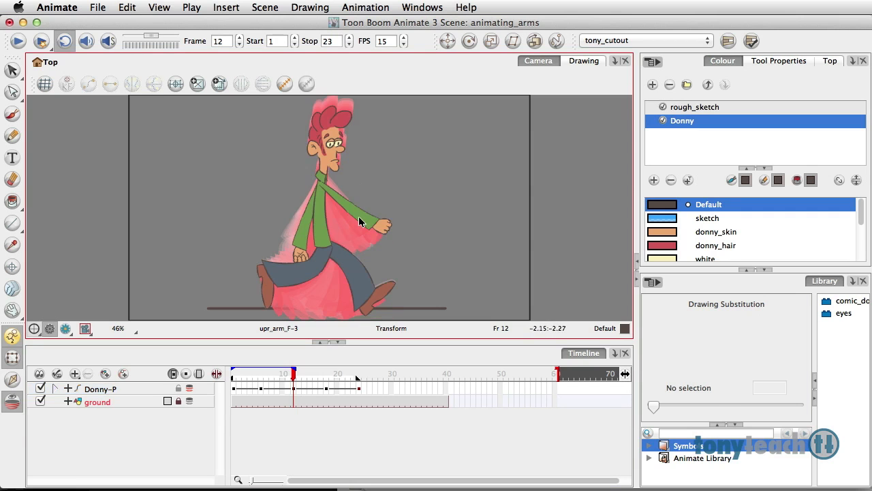
On frame 12, lower the forward-reaching front arm slightly by rotating upr_arm_F at the shoulder.
left_click(372, 219)
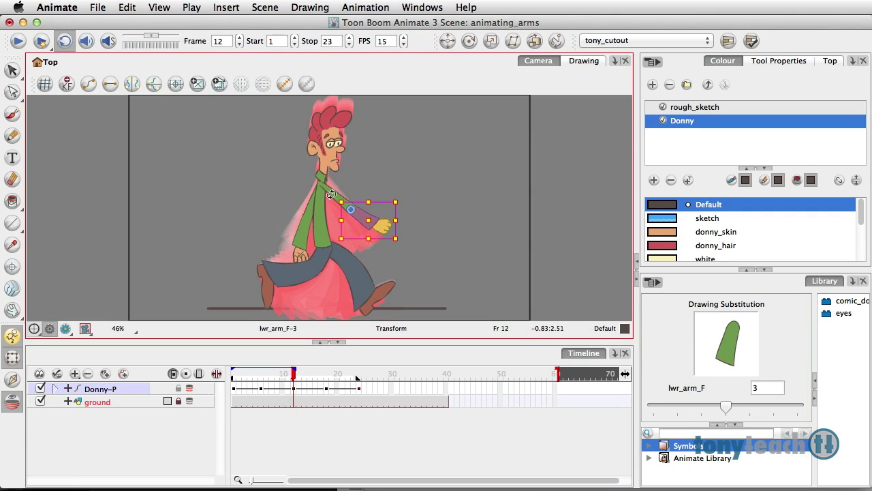
left_click(420, 179)
left_click(331, 195)
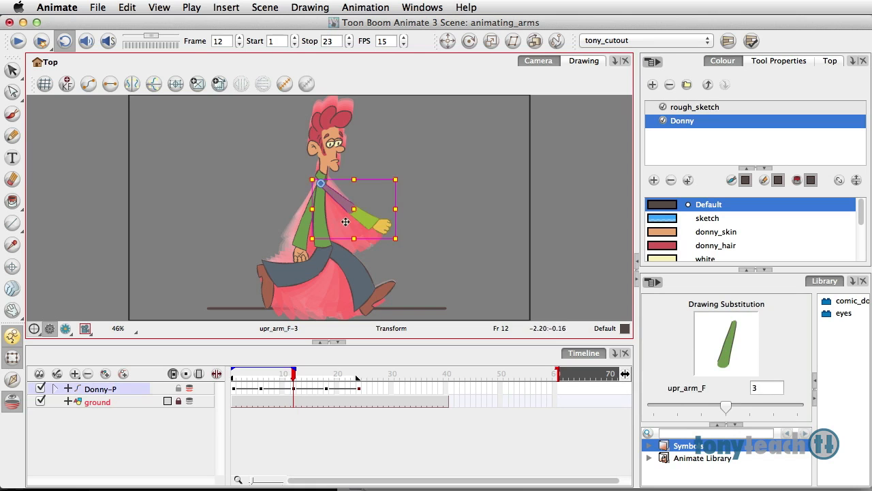
left_click_drag(401, 246, 390, 248)
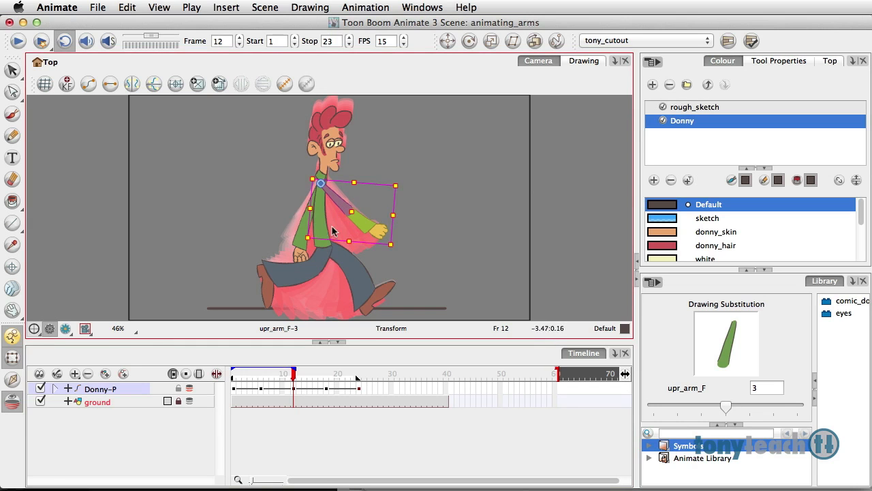
left_click(420, 174)
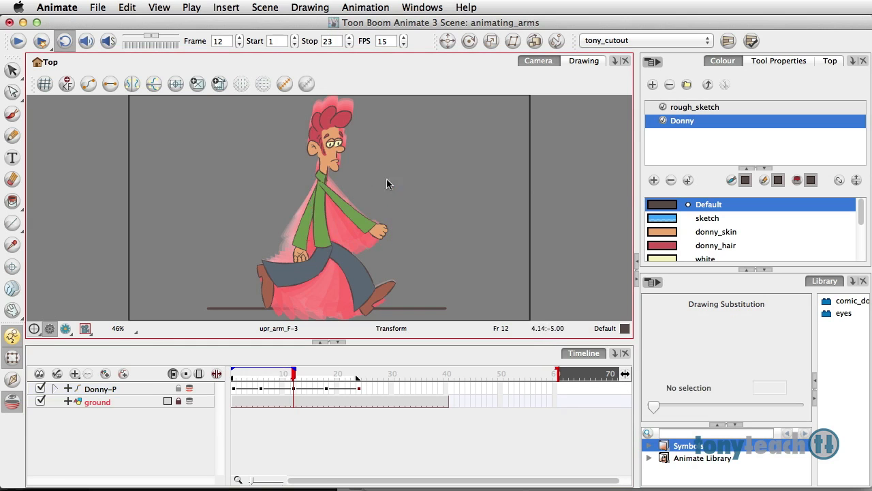
On frame 12, rotate the back upper arm (upr_arm_B) farther behind the body.
left_click(311, 202)
left_click_drag(327, 275, 303, 274)
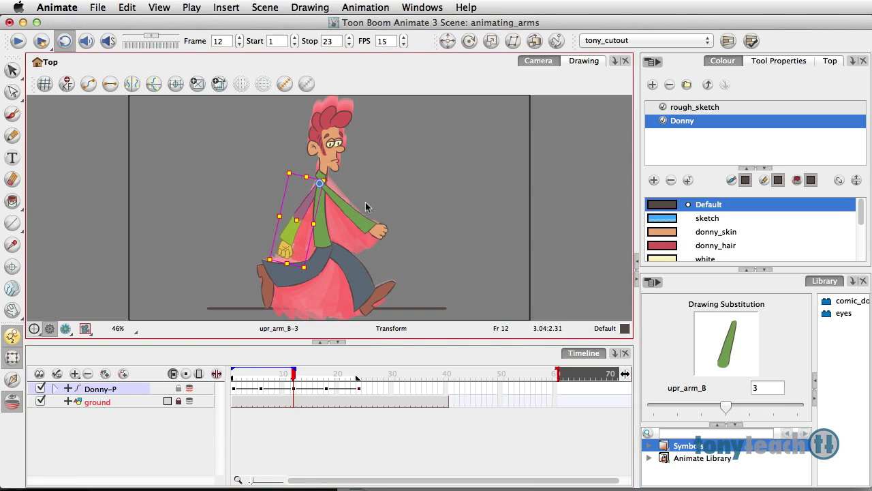
left_click(392, 177)
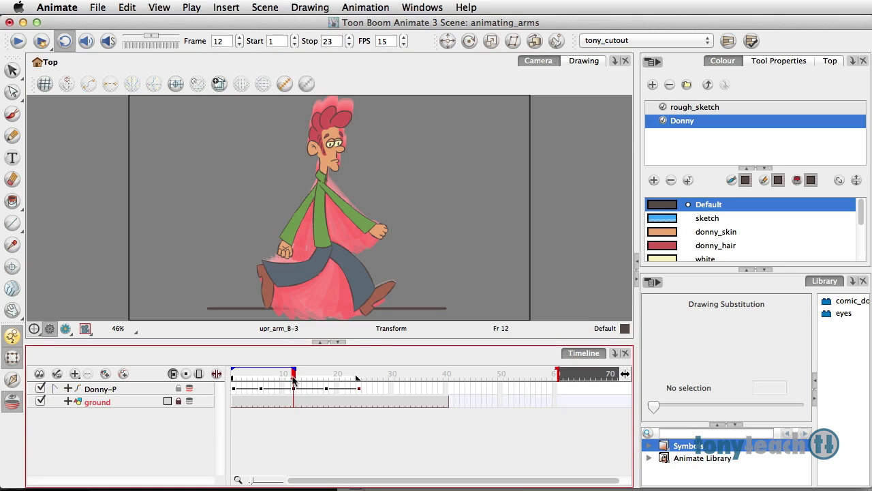
Expand the Donny-P layer and copy the upr_arm_B keyframe from frame 1 onto frame 24.
left_click(359, 389)
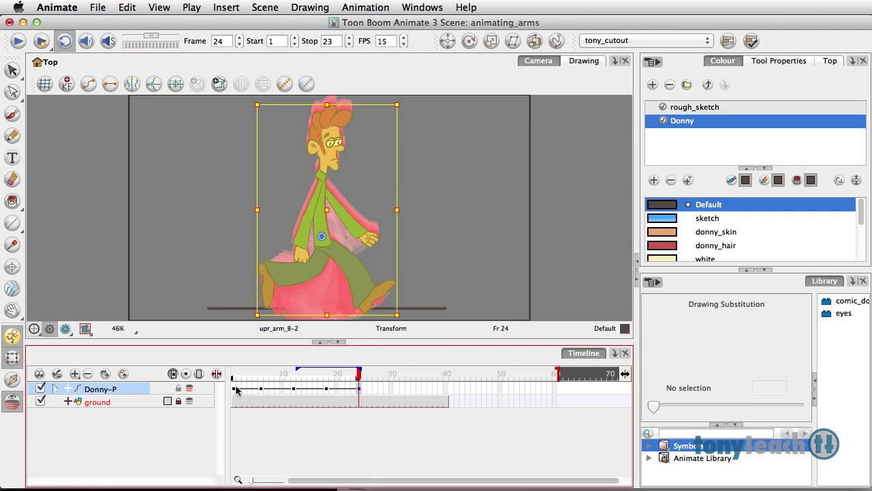
left_click(56, 389)
scroll(69, 401, "down", 1)
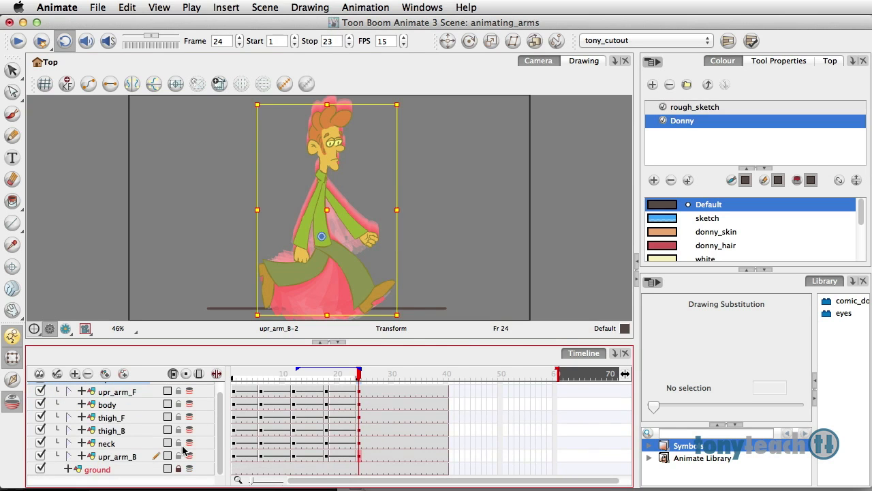
left_click(233, 457)
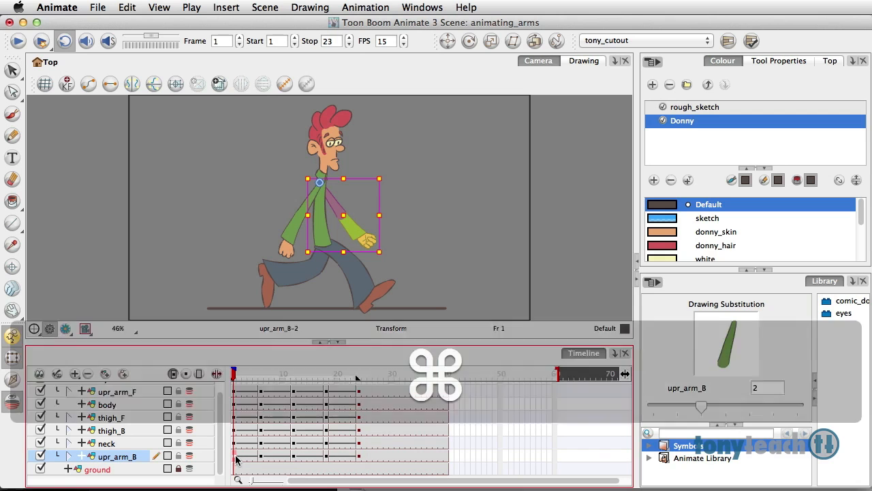
key("super+c")
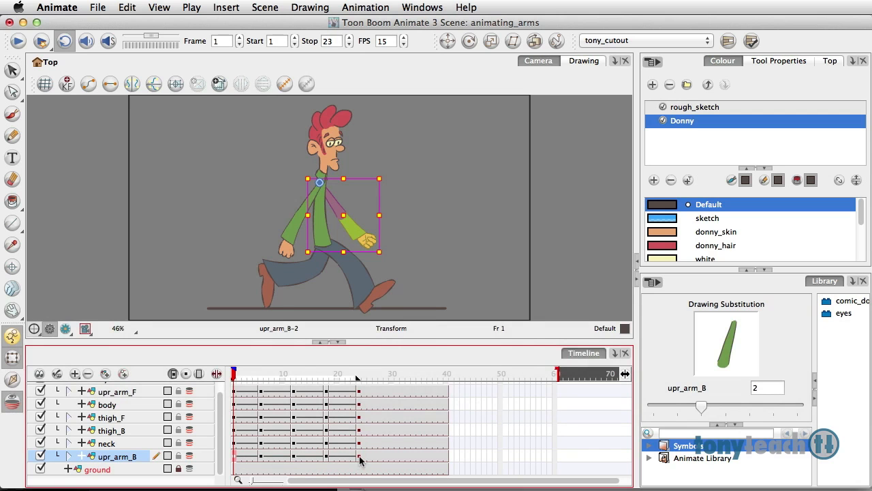
left_click(359, 459)
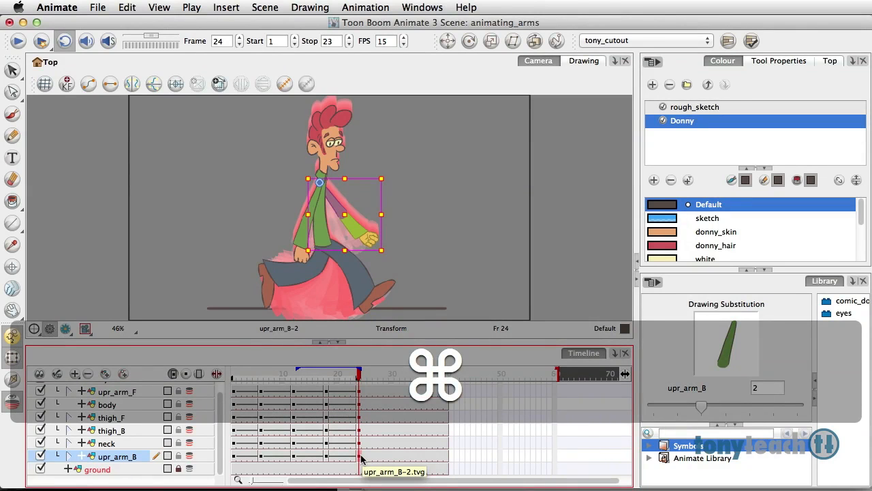
key("super+v")
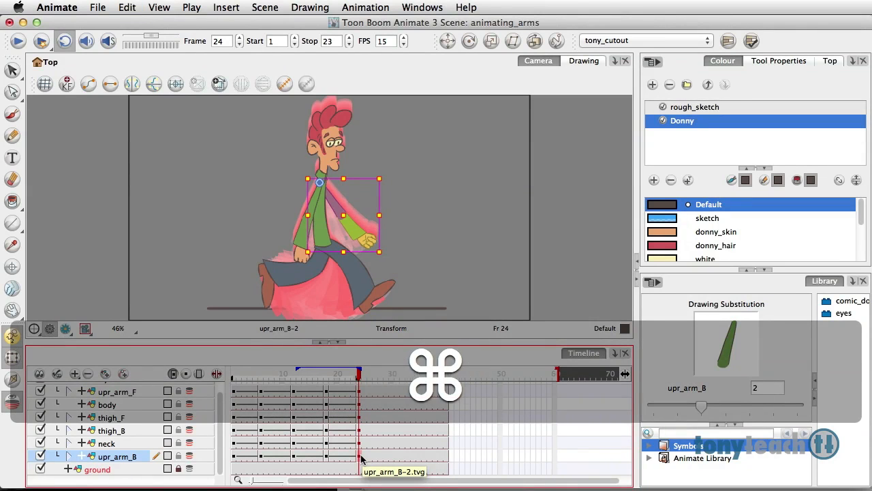
Copy the upr_arm_F keyframe from frame 1 onto frame 24.
left_click(234, 393)
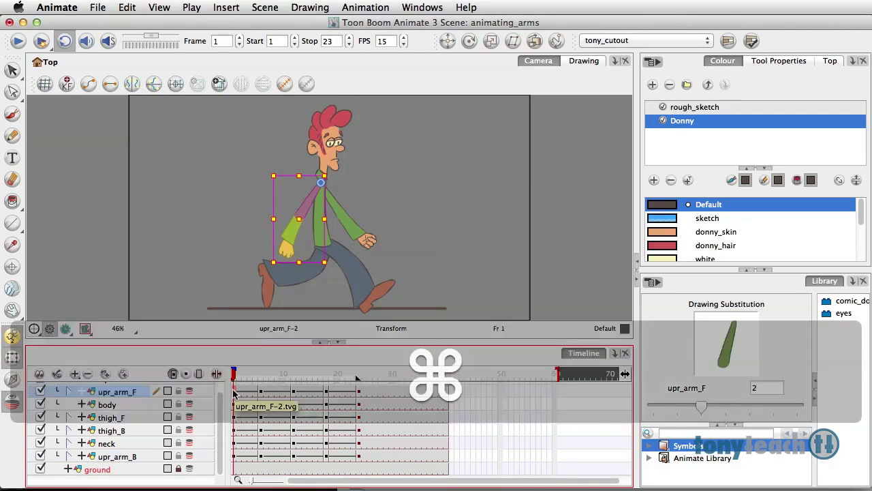
key("super+c")
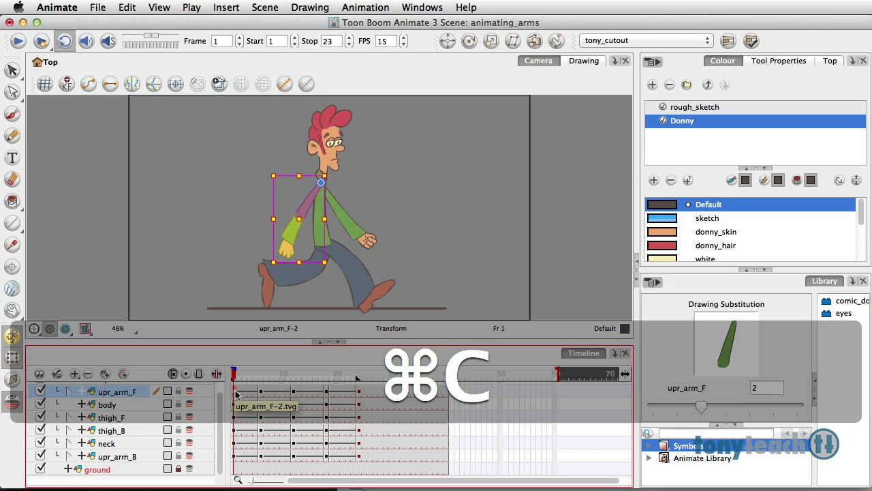
left_click(359, 395)
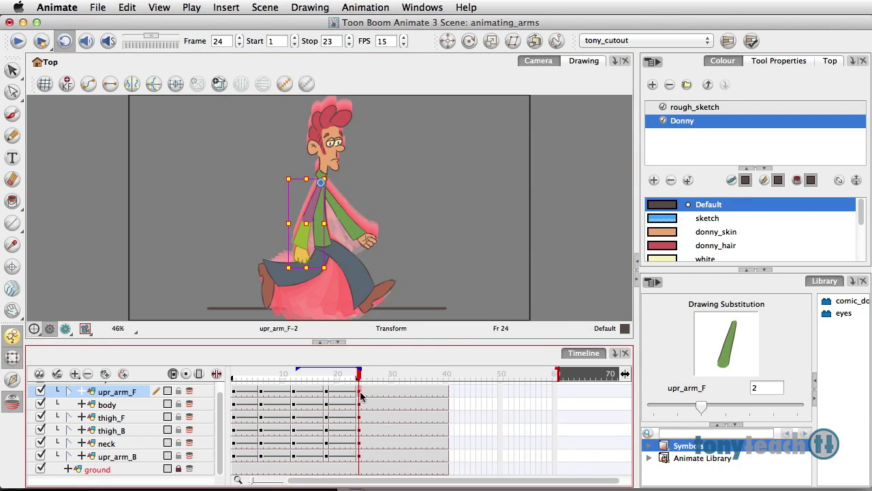
key("super")
key("super+v")
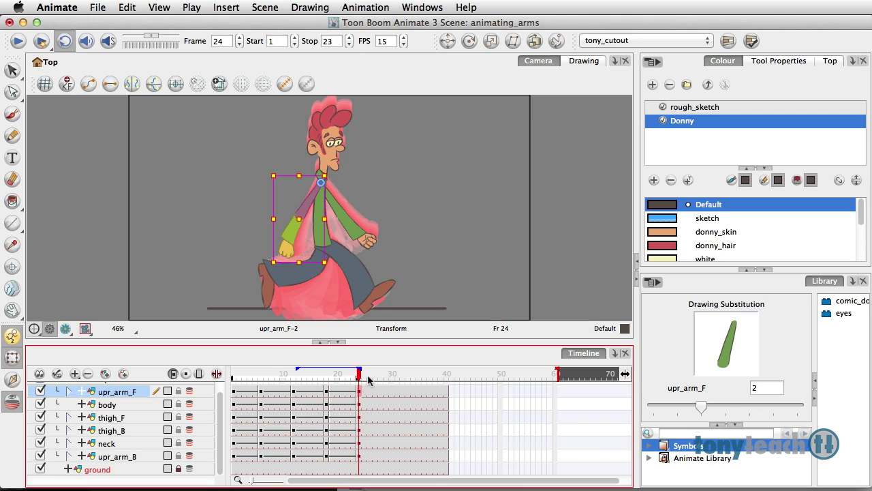
Step back to frame 21, deselect the arm, and play the looping walk cycle to check the arm swing.
key("comma")
key("comma")
key("comma")
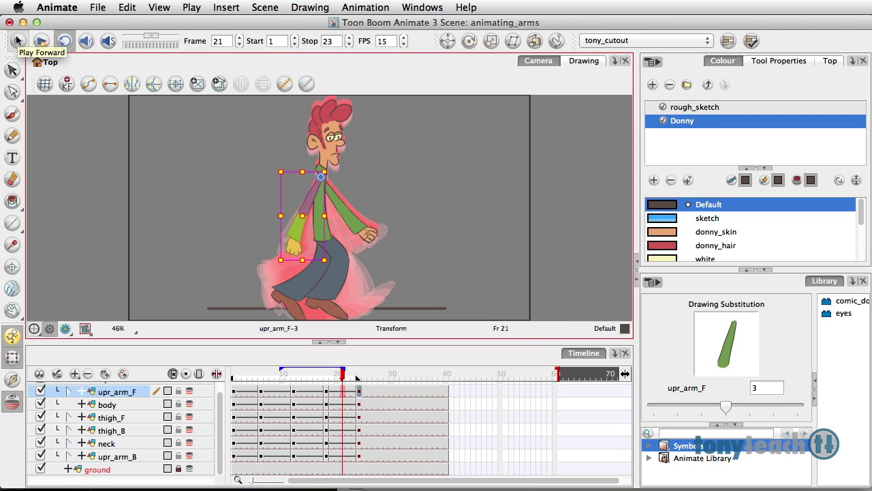
left_click(90, 168)
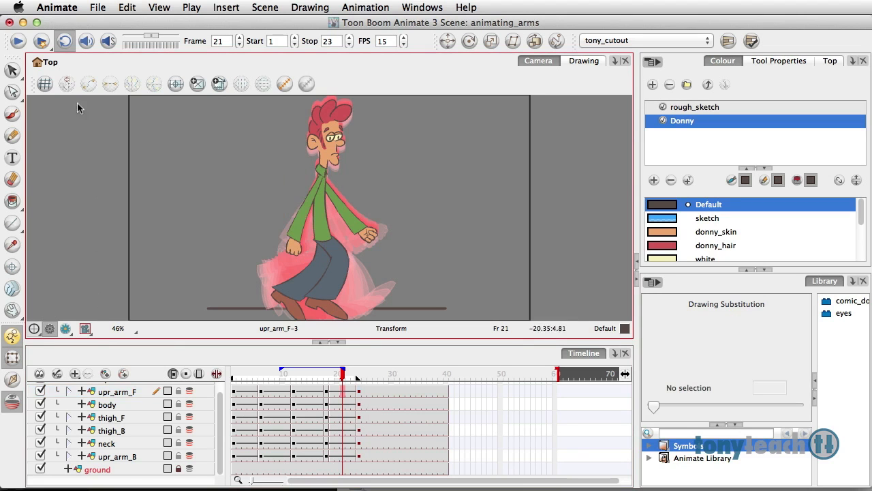
left_click(22, 42)
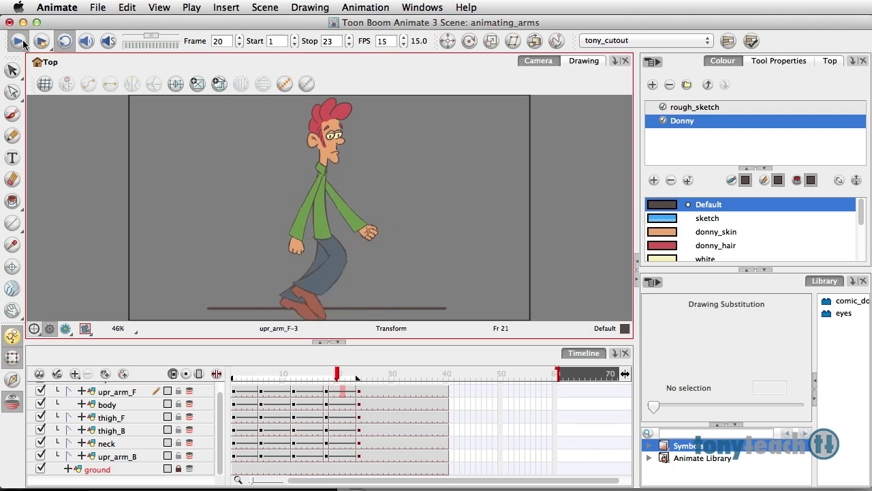
left_click(23, 43)
left_click(289, 352)
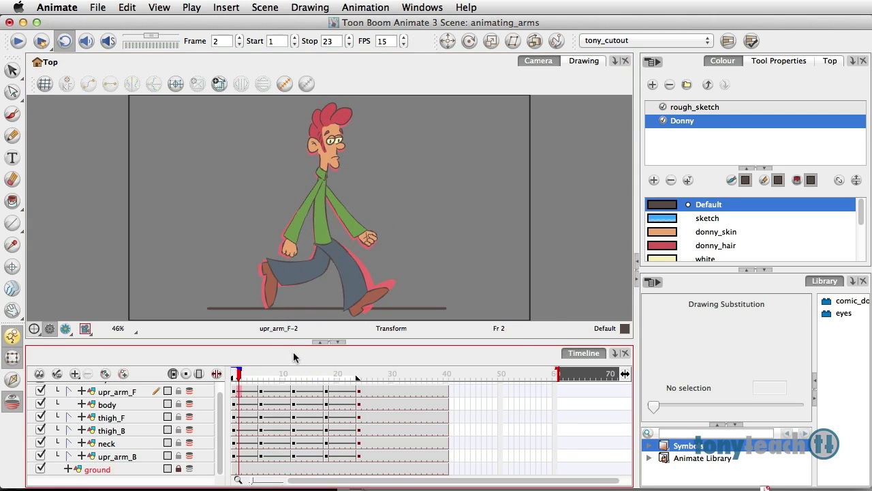
Enlarge the timeline to show all Donny-P layers and compare the character's poses on frames 1, 12 and 24.
left_click(275, 329)
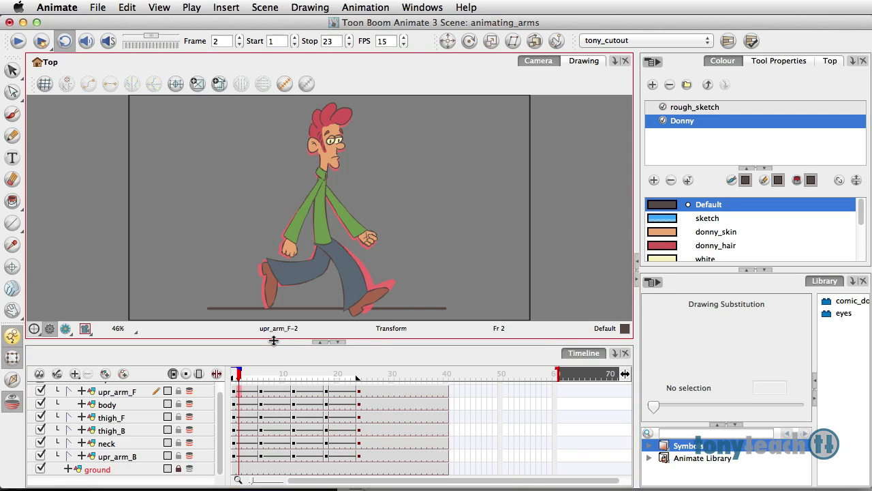
left_click_drag(273, 343, 270, 271)
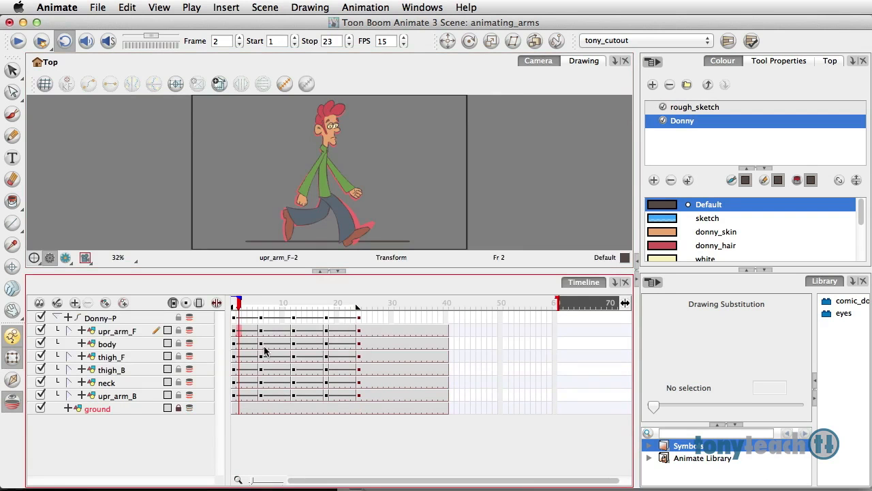
left_click(234, 319)
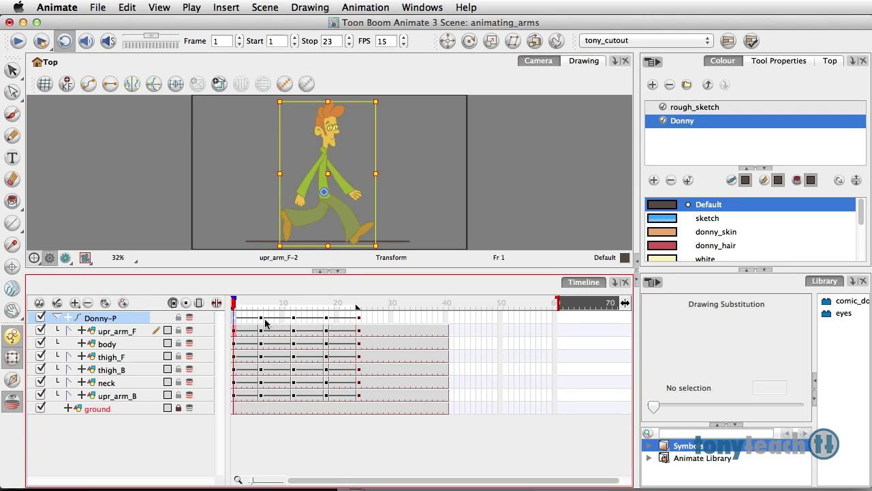
left_click(293, 310)
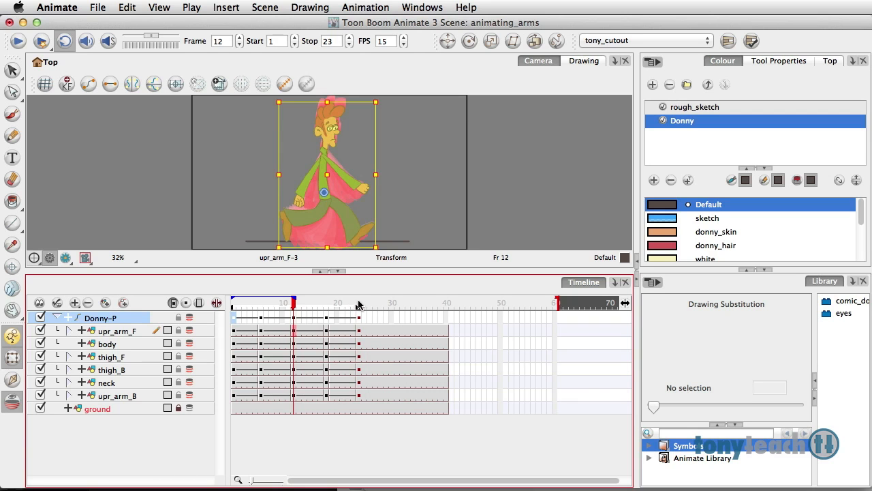
left_click(359, 304)
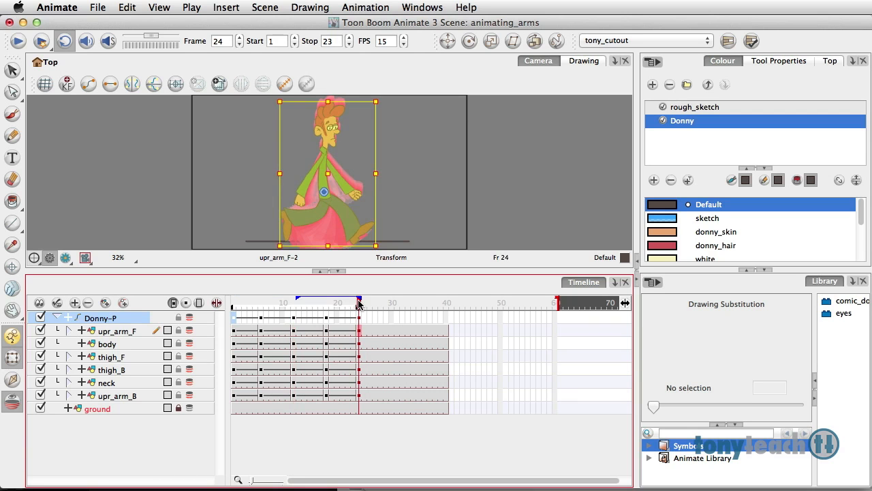
Delete the upr_arm_B keyframes on frames 6 and 18.
left_click(261, 395)
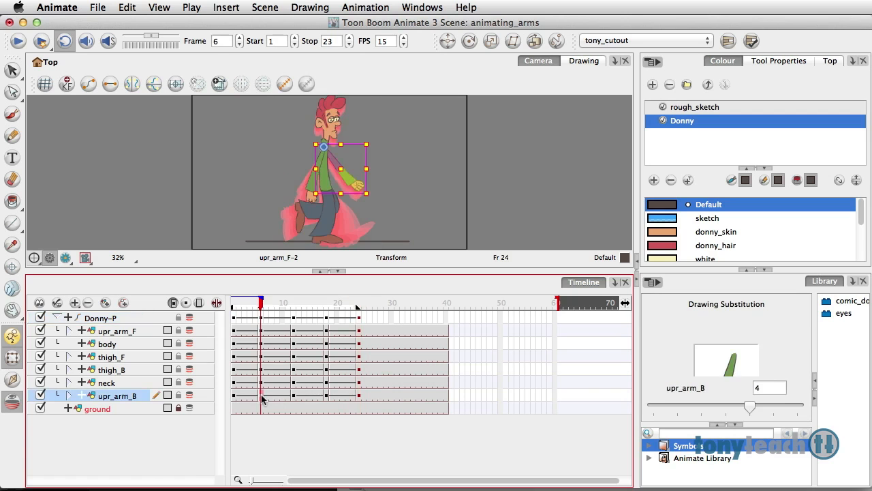
left_click(327, 396)
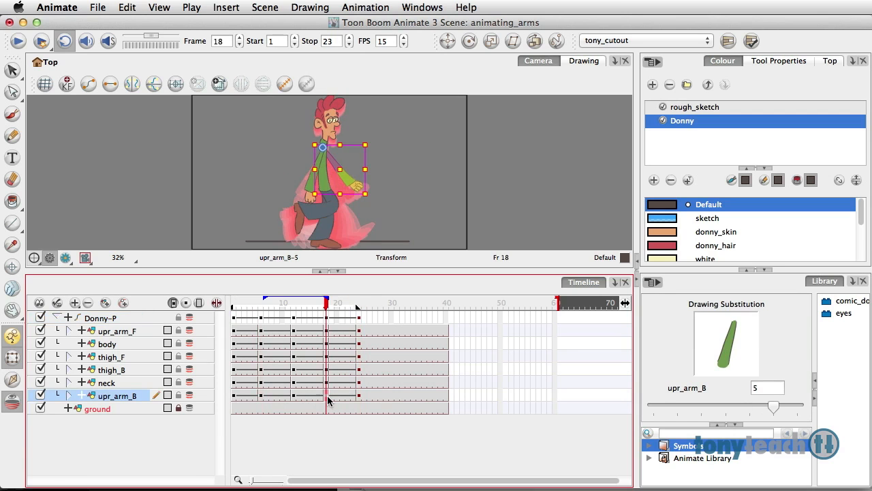
left_click(262, 397)
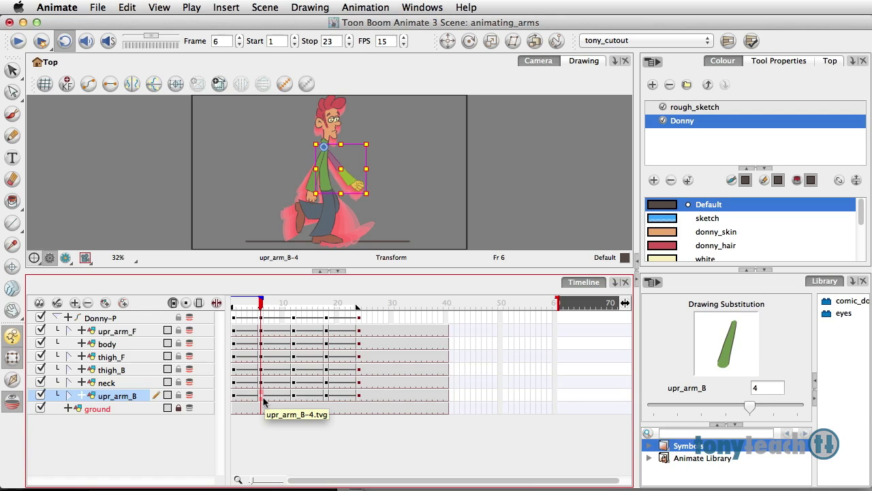
key("shift")
key("shift+F6")
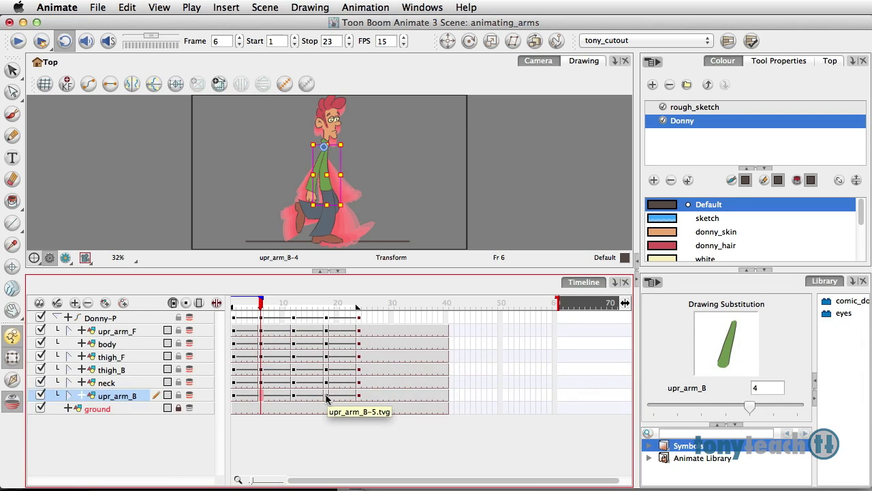
left_click(327, 396)
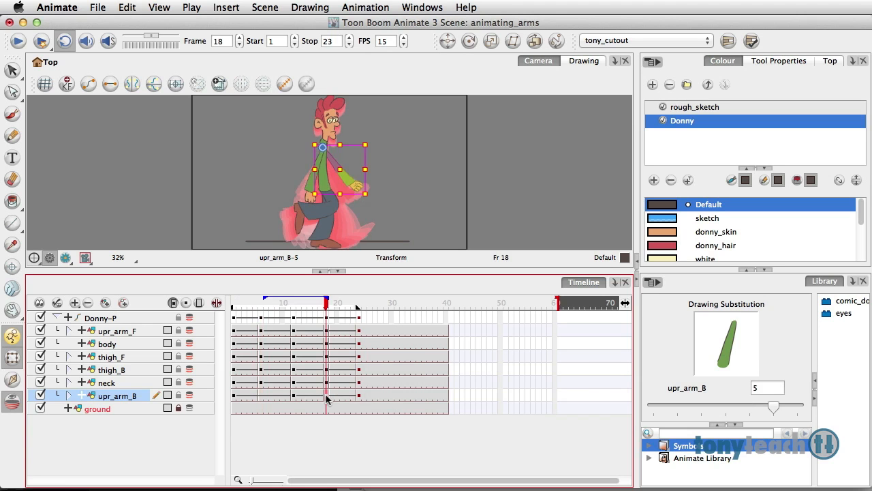
key("shift")
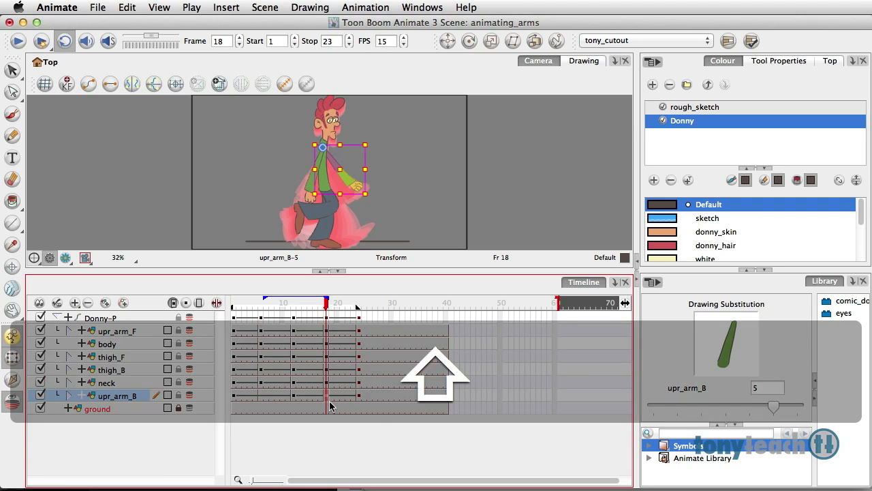
key("shift+F6")
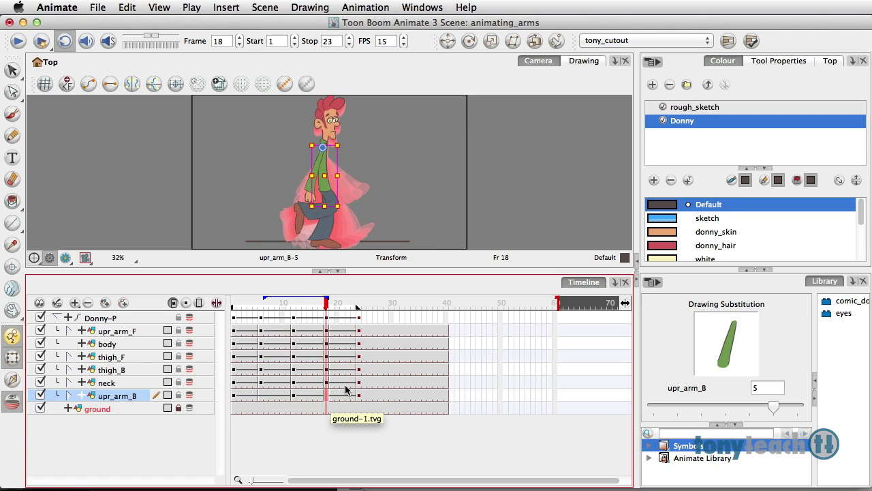
Delete the upr_arm_F keyframes on frames 6 and 18, and collapse the Donny-P layer.
left_click(262, 333)
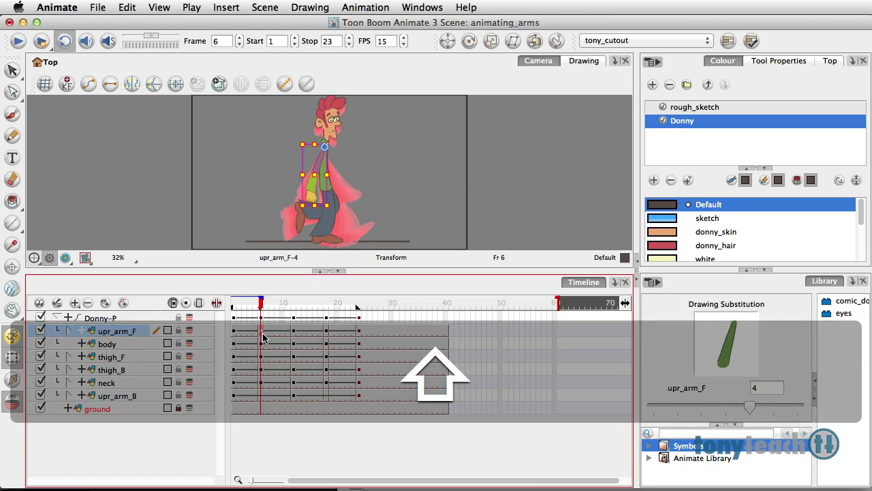
key("shift+F6")
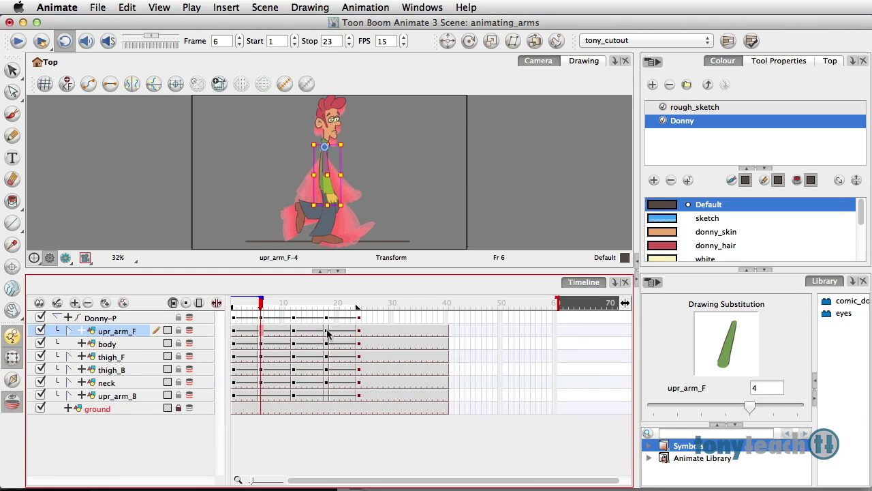
left_click(328, 333)
key("shift")
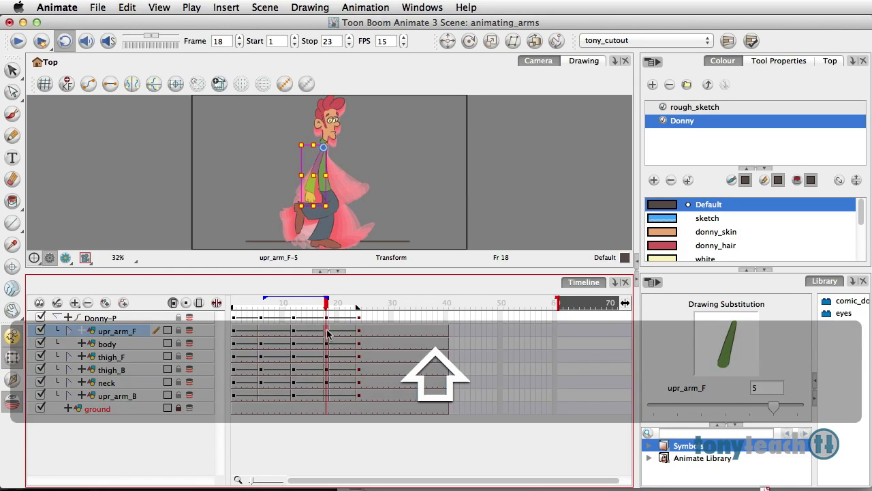
key("shift+F6")
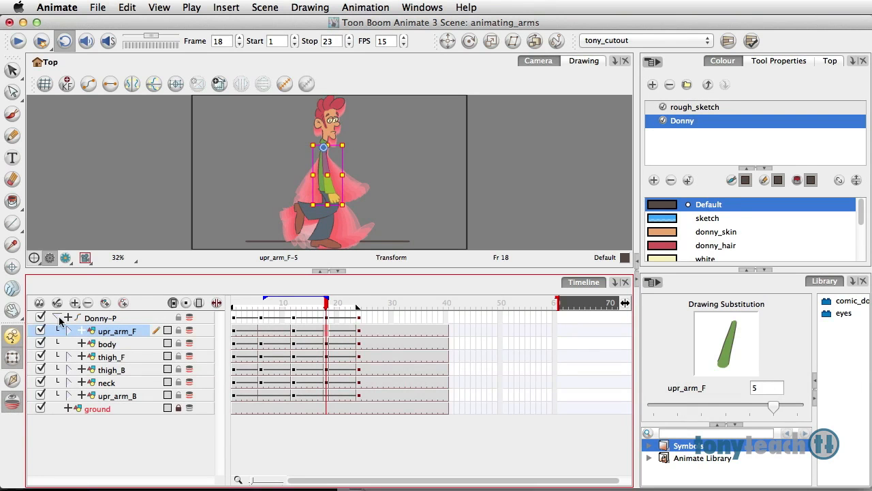
left_click(59, 318)
left_click(120, 368)
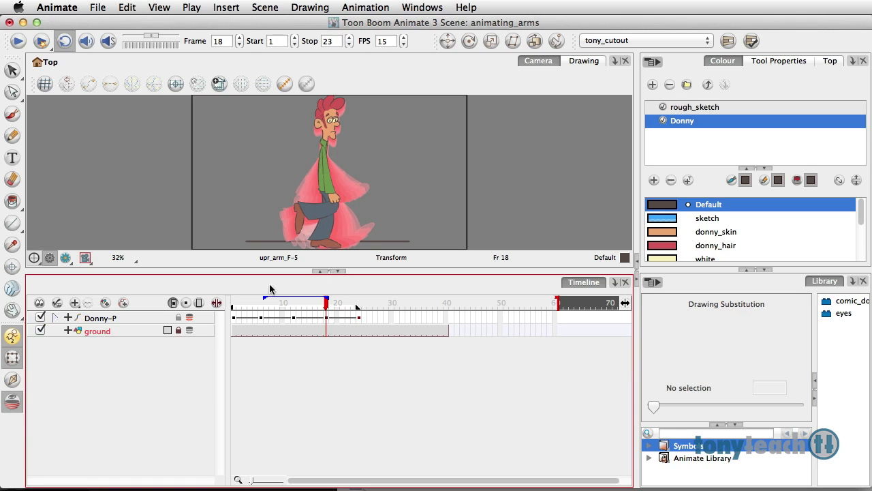
Turn off onion skinning and play the walk cycle in an enlarged camera view.
left_click(13, 401)
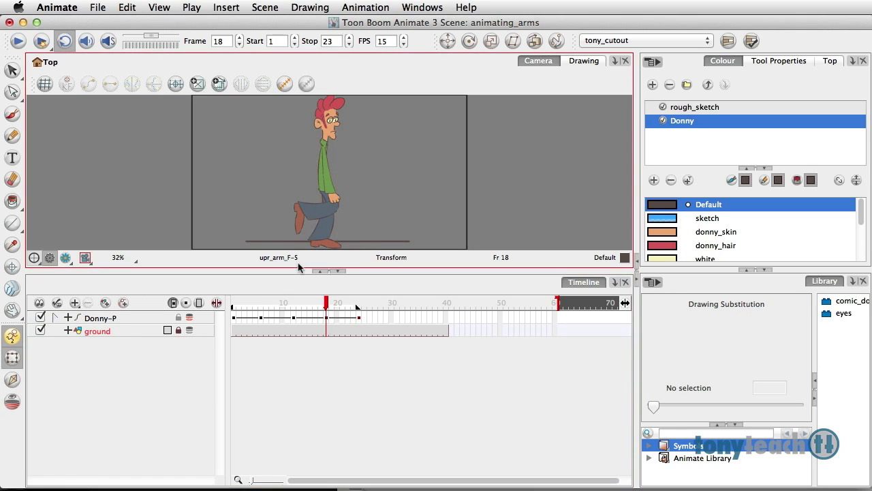
left_click_drag(302, 328, 302, 330)
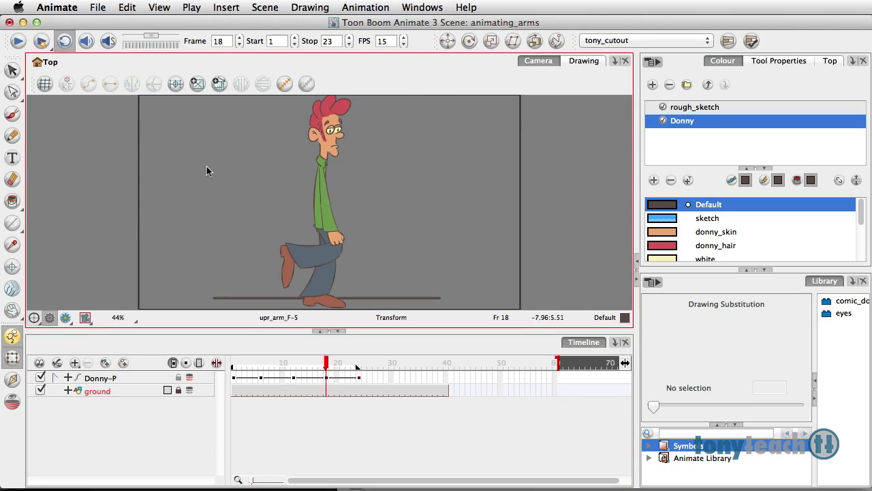
left_click(23, 40)
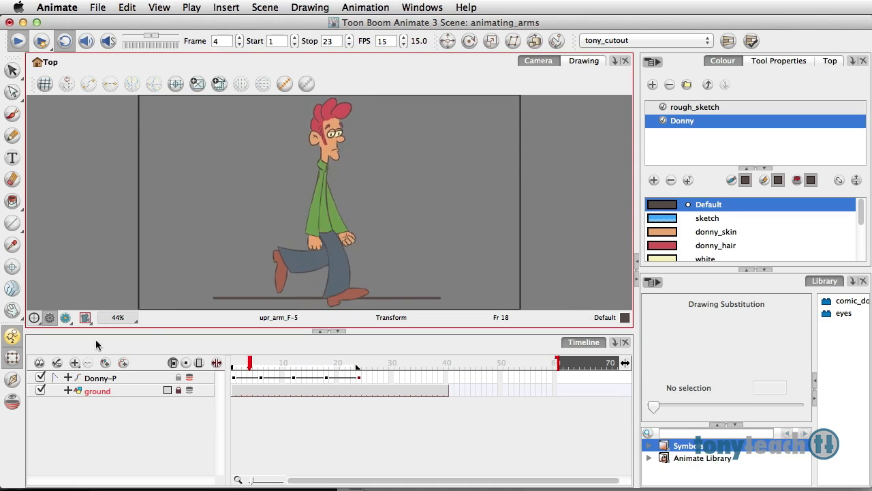
Expand the Donny-P layer and check the pose of upr_arm_B on frames 6 and 18.
left_click(56, 377)
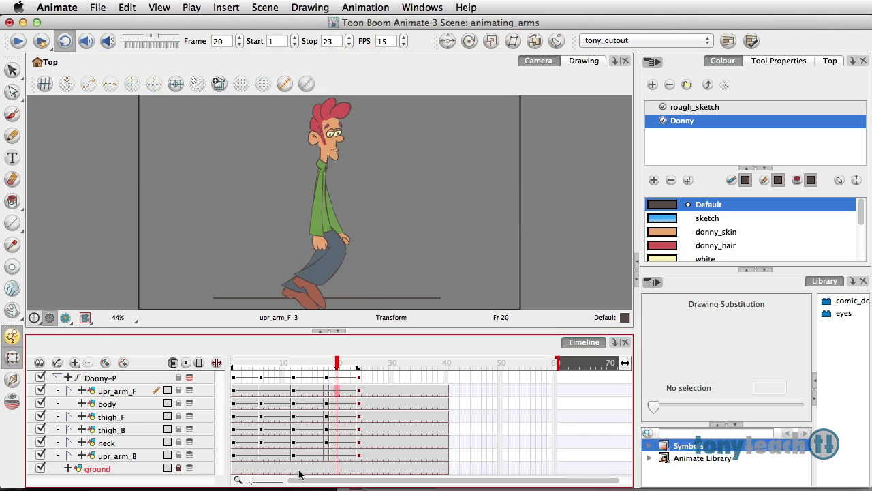
left_click(262, 457)
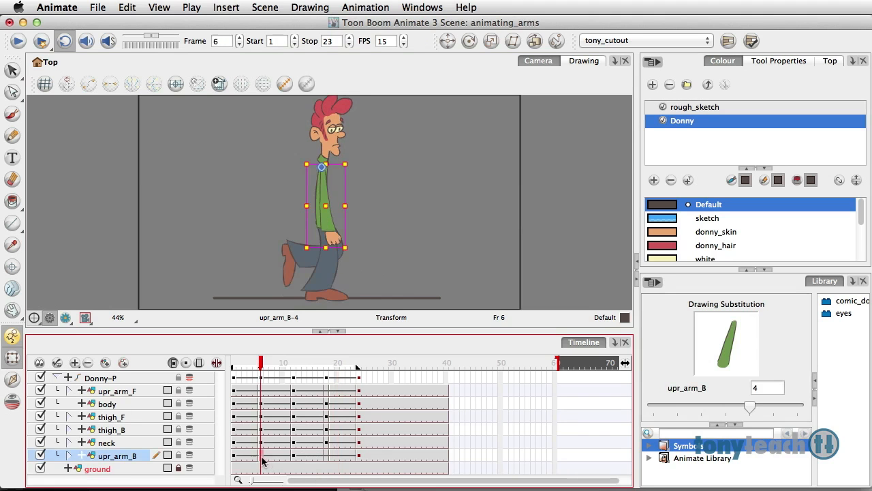
left_click(326, 455)
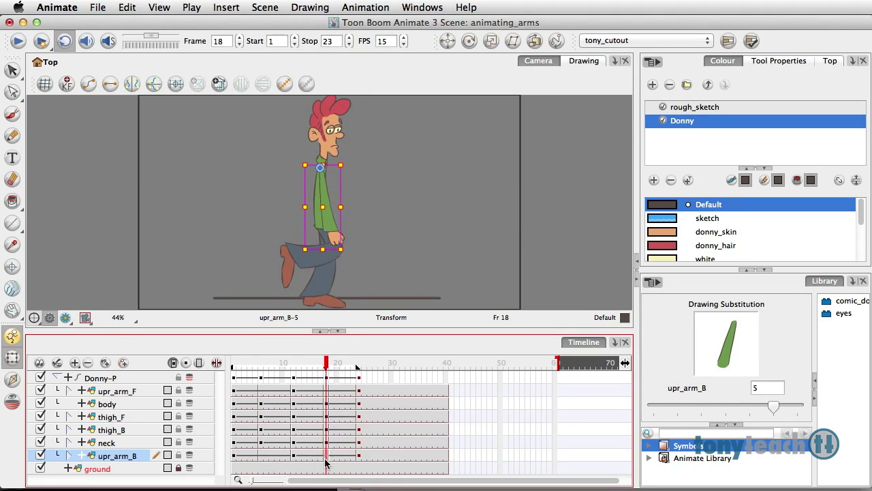